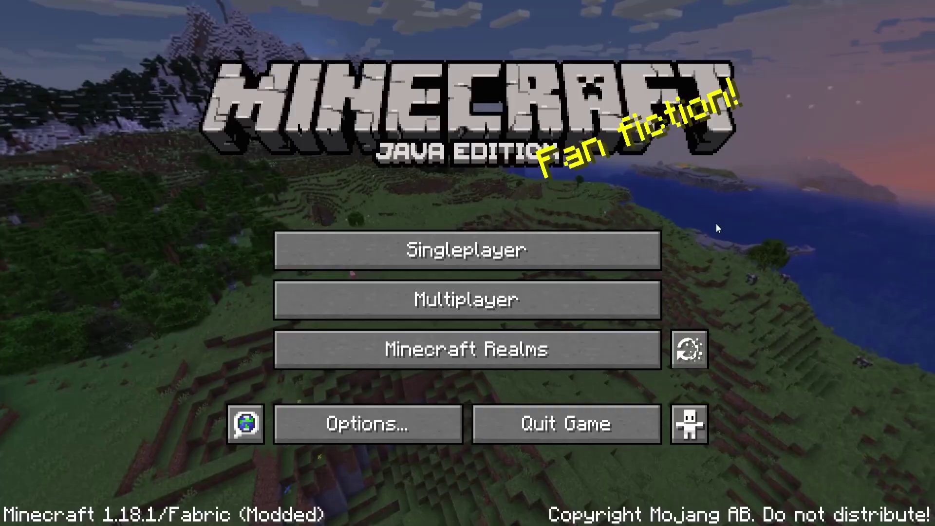
Browse the saved replays list, then check Replay Mod Settings showing Automatic Recording ON.
click(701, 358)
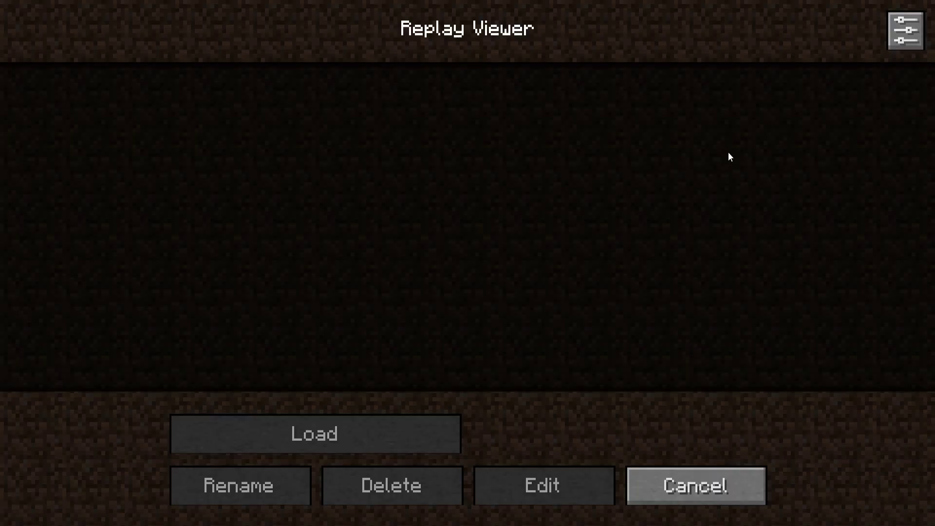
click(898, 44)
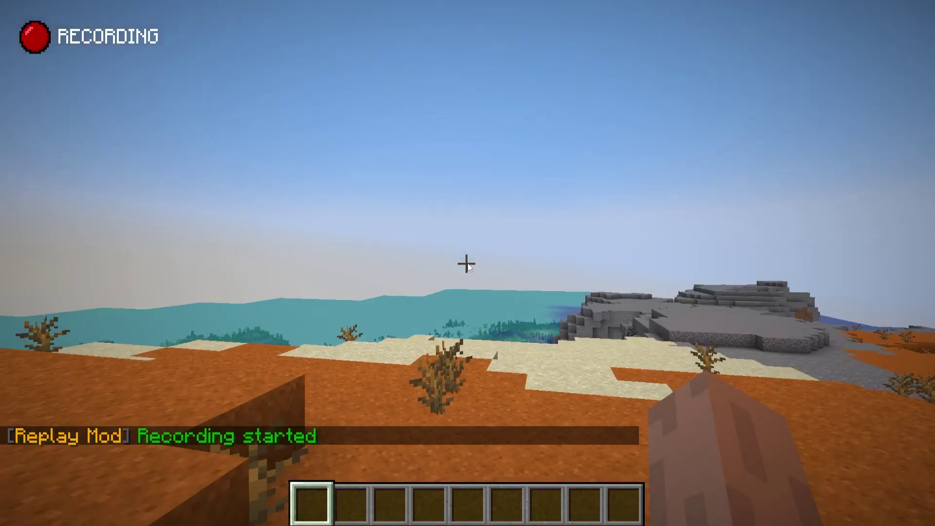
Switch both Automatic Recording and the Recording Indicator to OFF in Replay Mod Settings.
key(t)
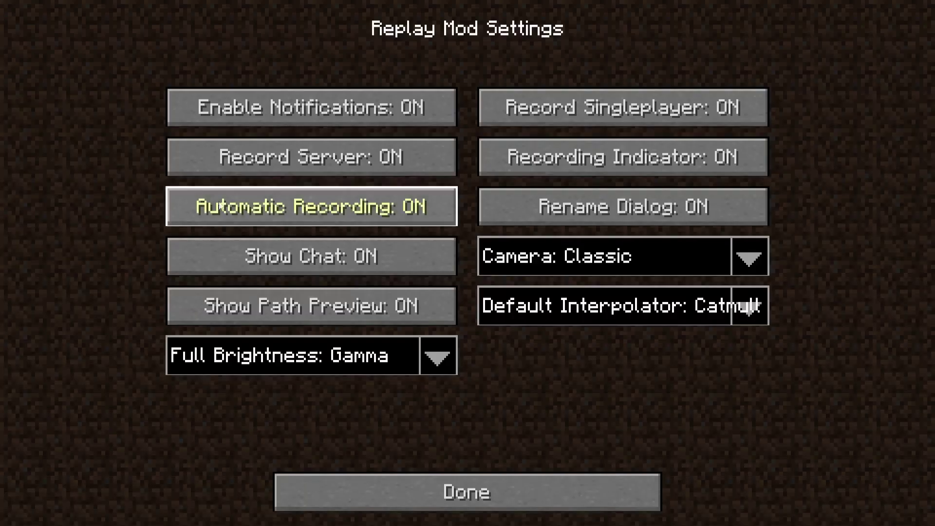
click(221, 206)
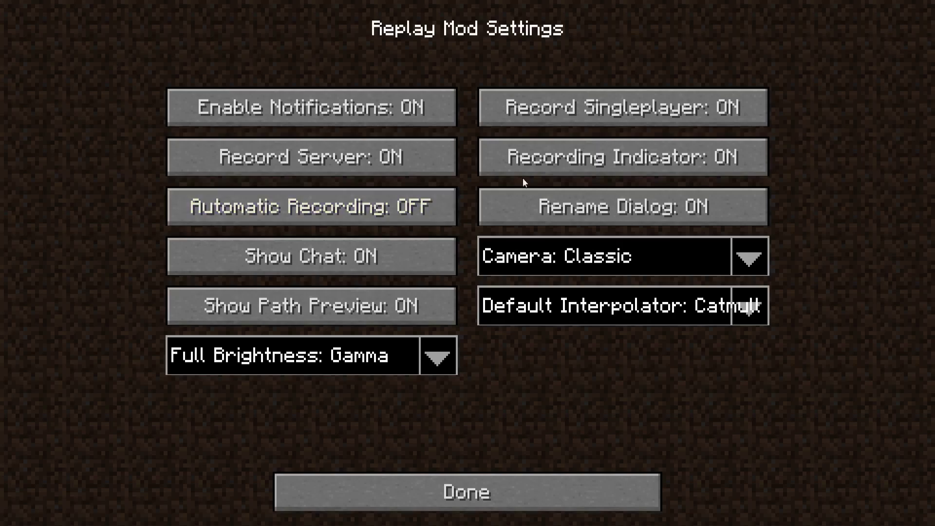
click(616, 164)
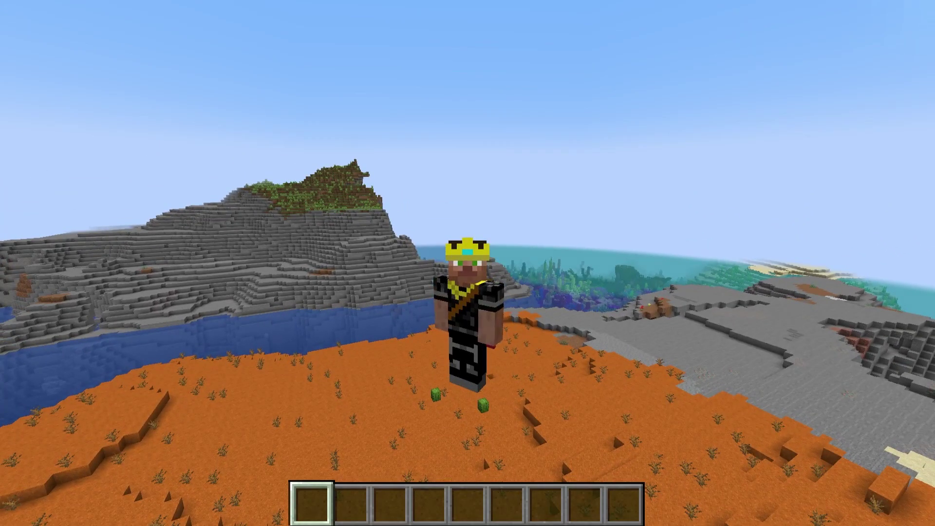
Start, pause, resume and stop a manual recording from the game menu.
key(Escape)
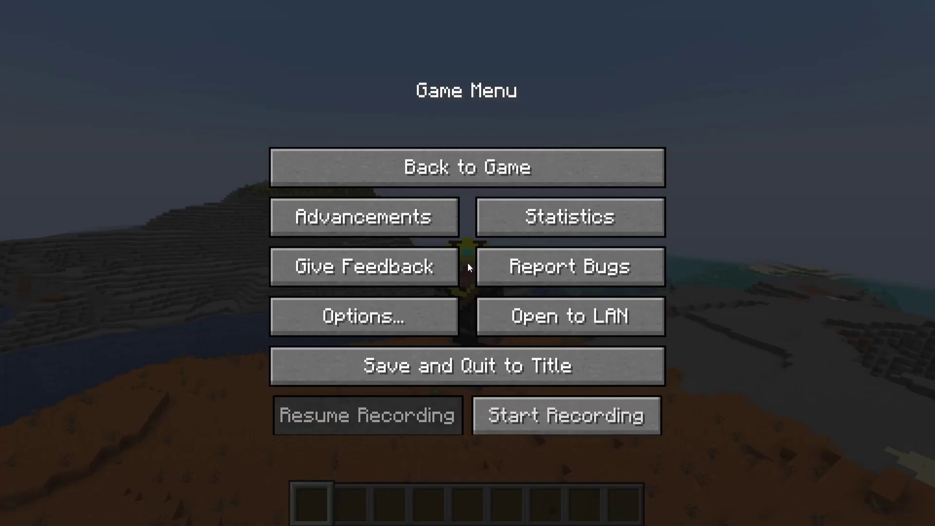
click(526, 423)
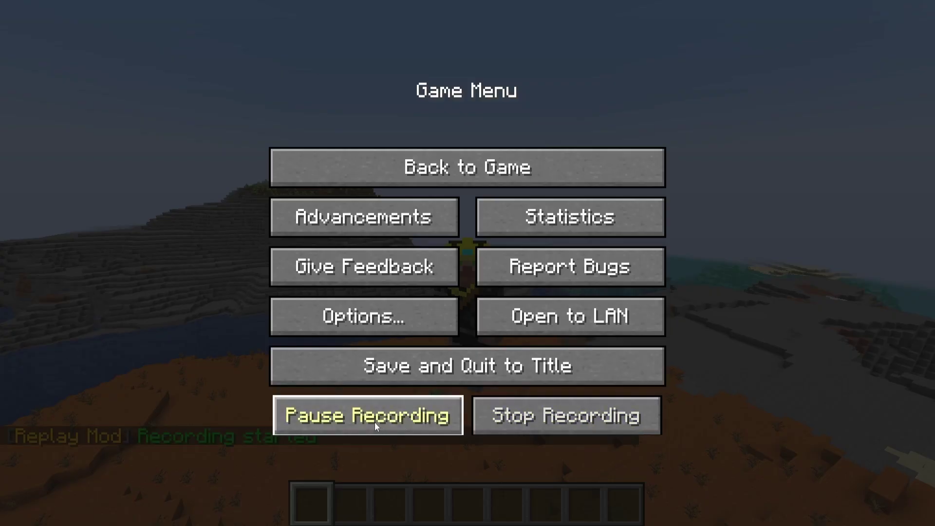
click(342, 417)
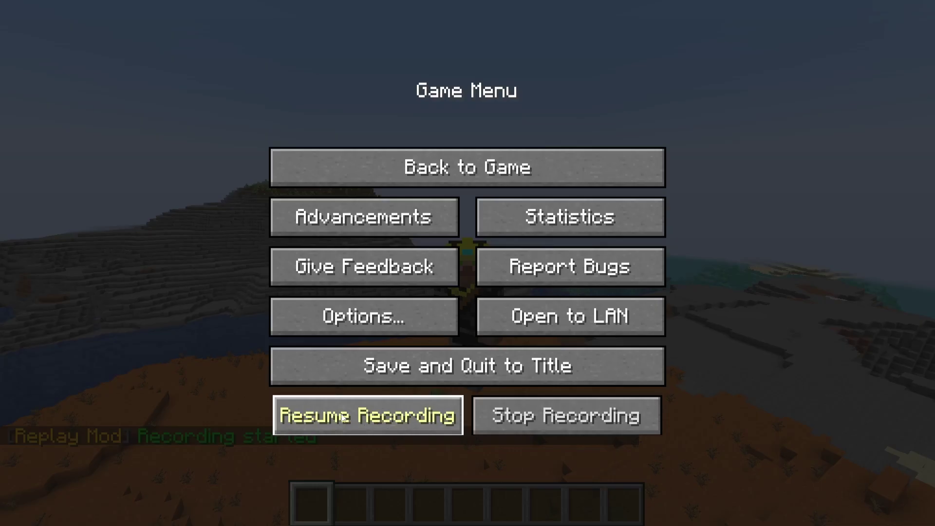
click(346, 419)
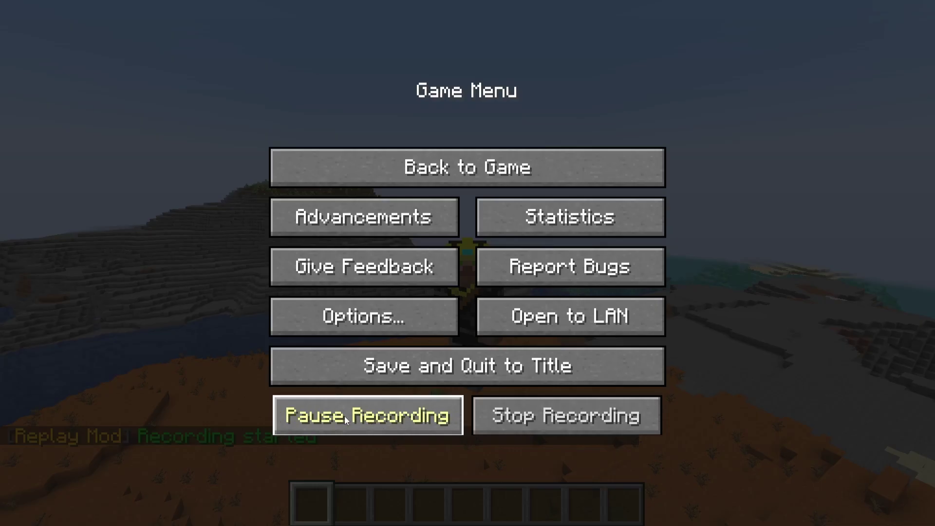
click(560, 420)
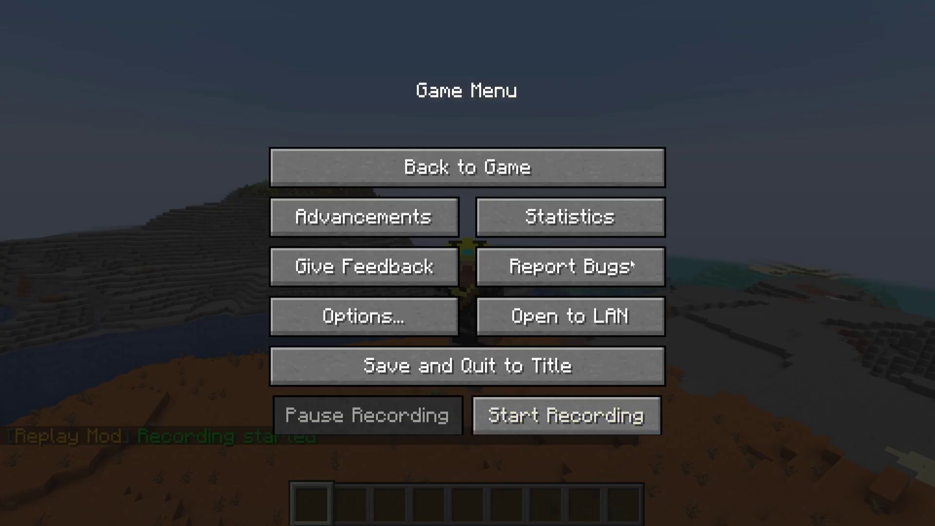
Back in the game, add an event marker with M and walk around.
key(Escape)
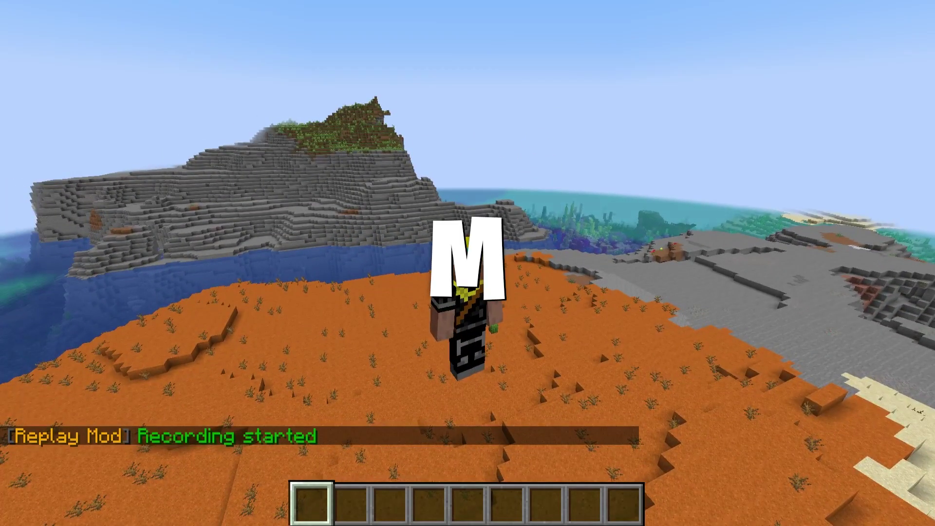
key(m)
key(w)
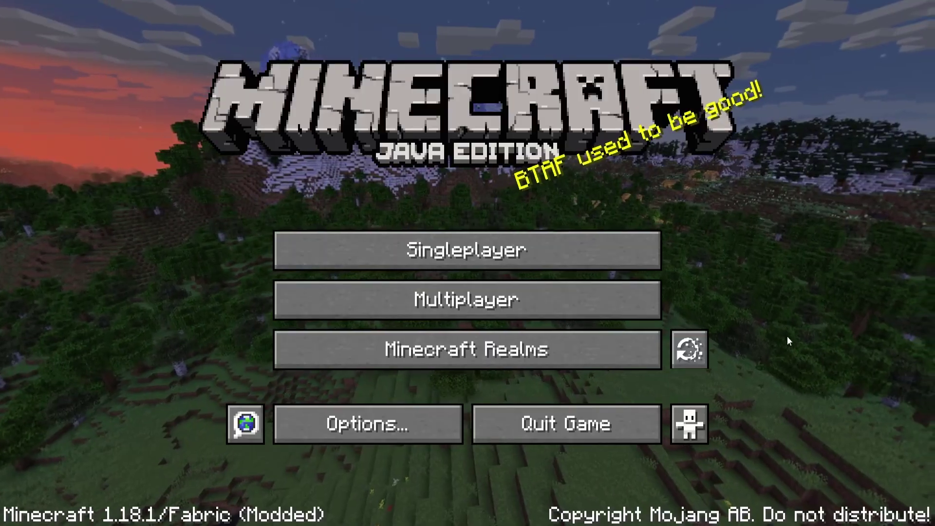
Select the Replay Mod replay, cancel its renaming, and load it for playback.
click(697, 356)
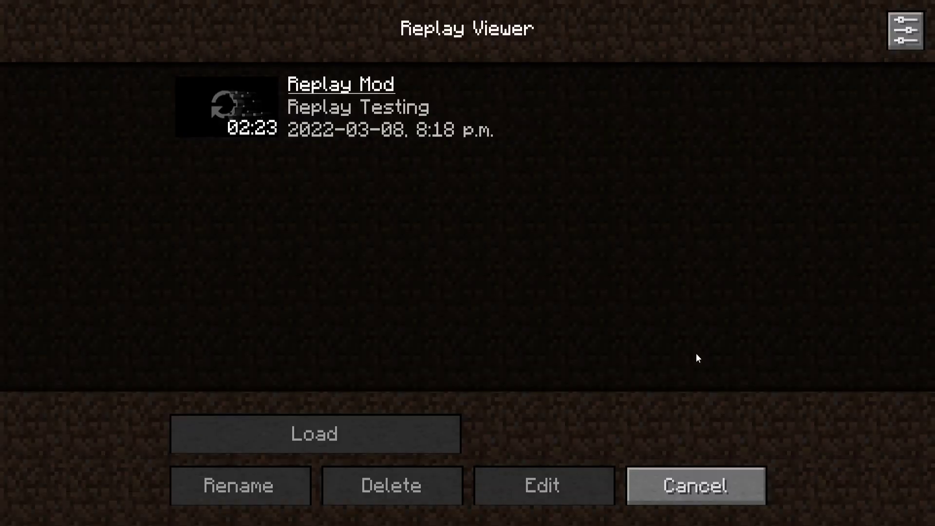
click(423, 117)
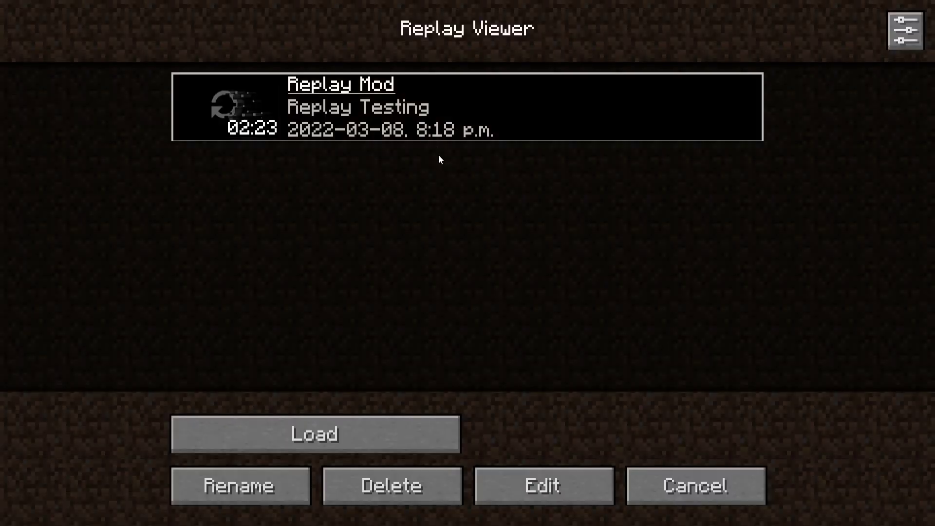
click(248, 478)
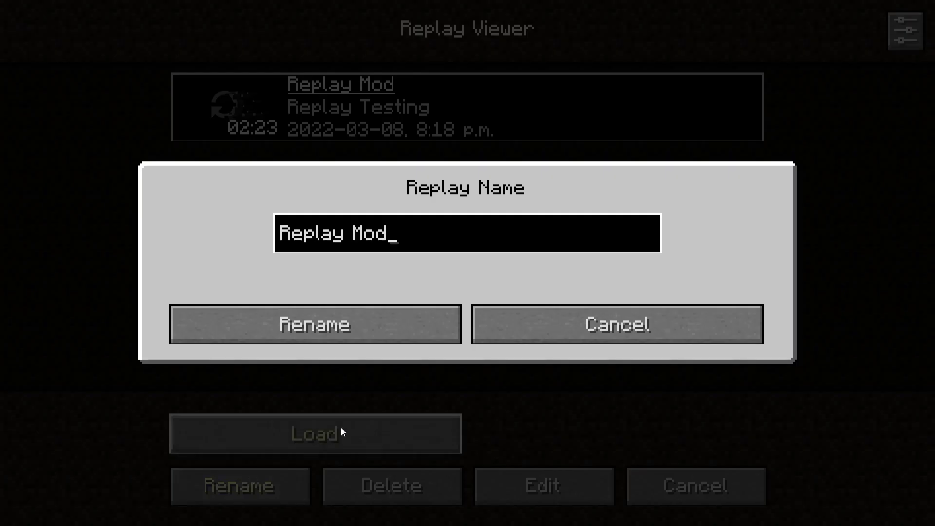
click(582, 326)
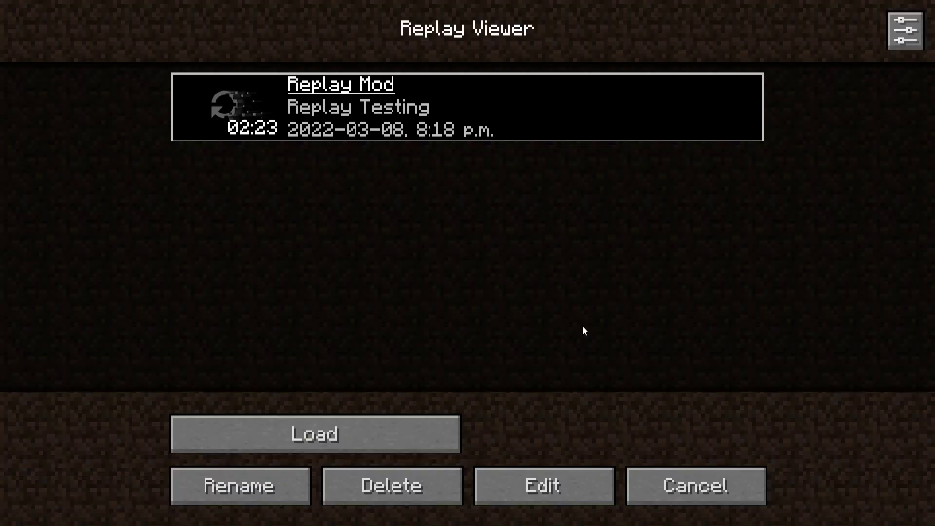
double_click(425, 128)
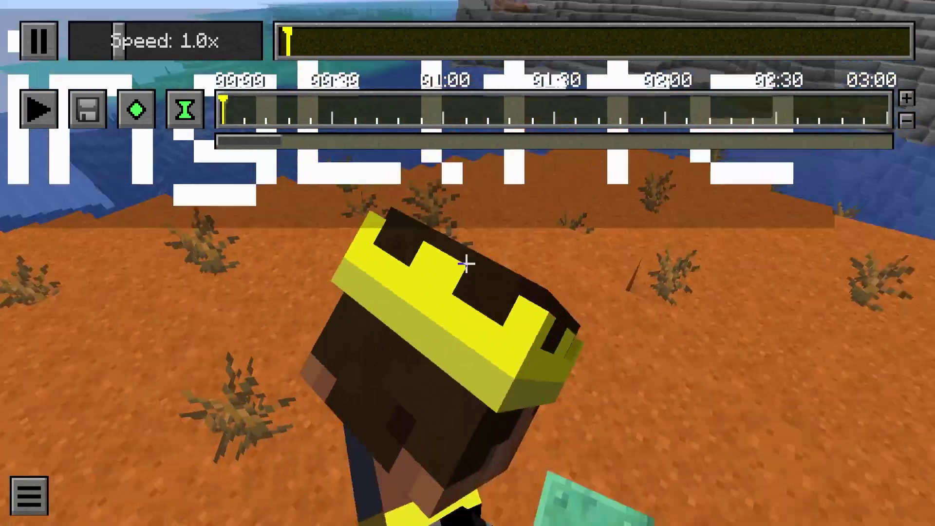
Fly the replay camera back and up to overlook the build site.
key(Escape)
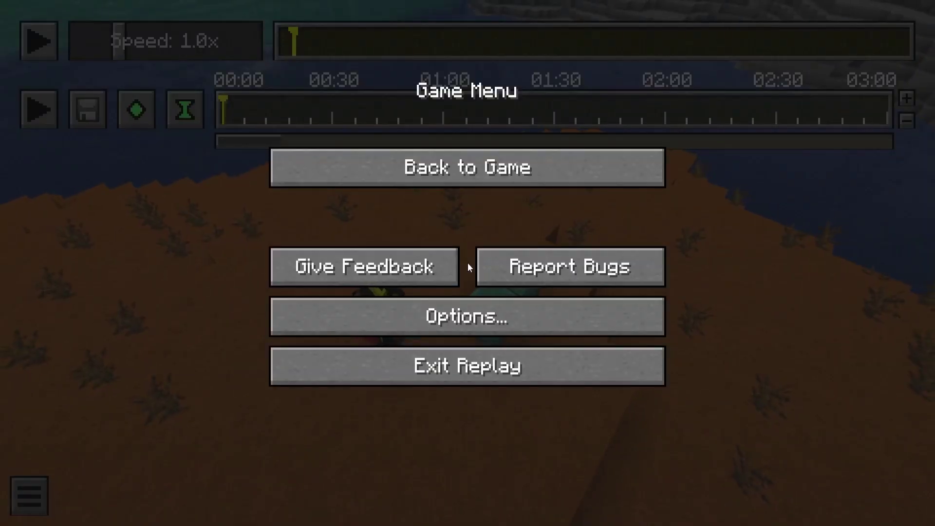
key(Escape)
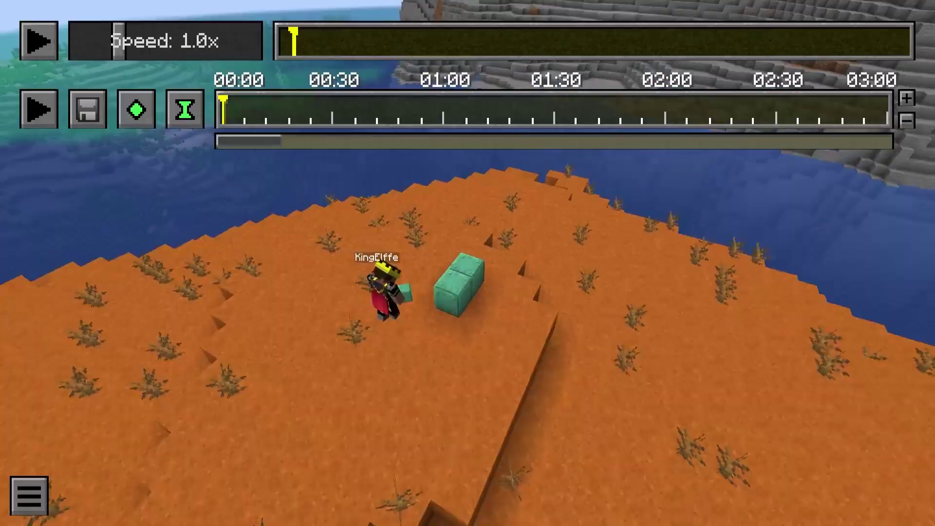
key(s)
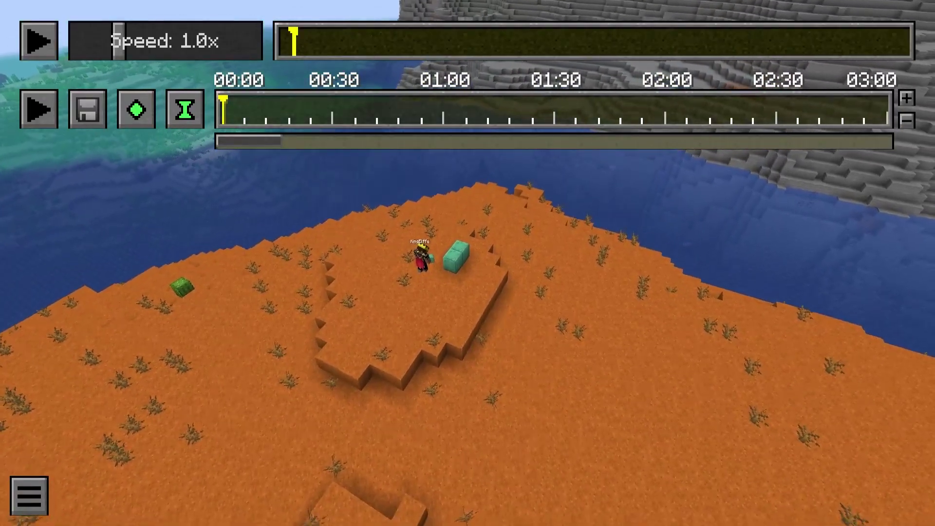
key(s)
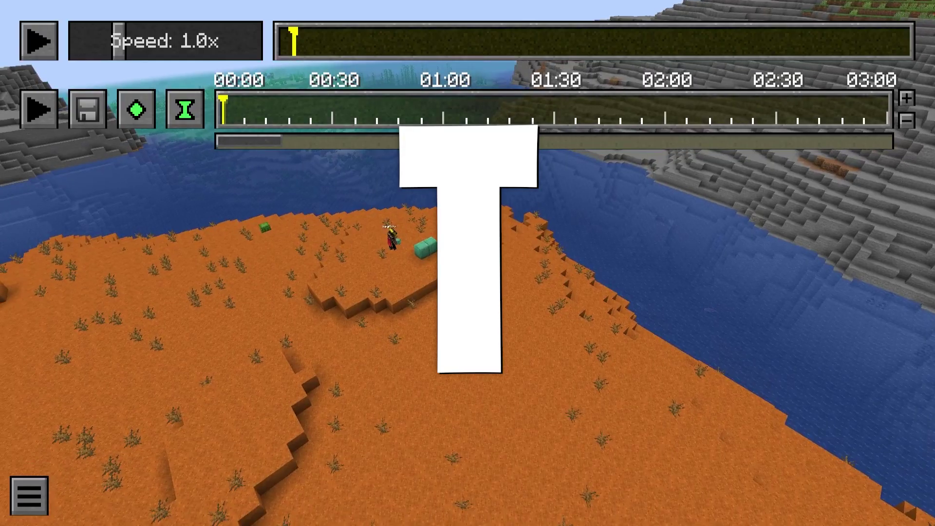
click(44, 52)
click(45, 53)
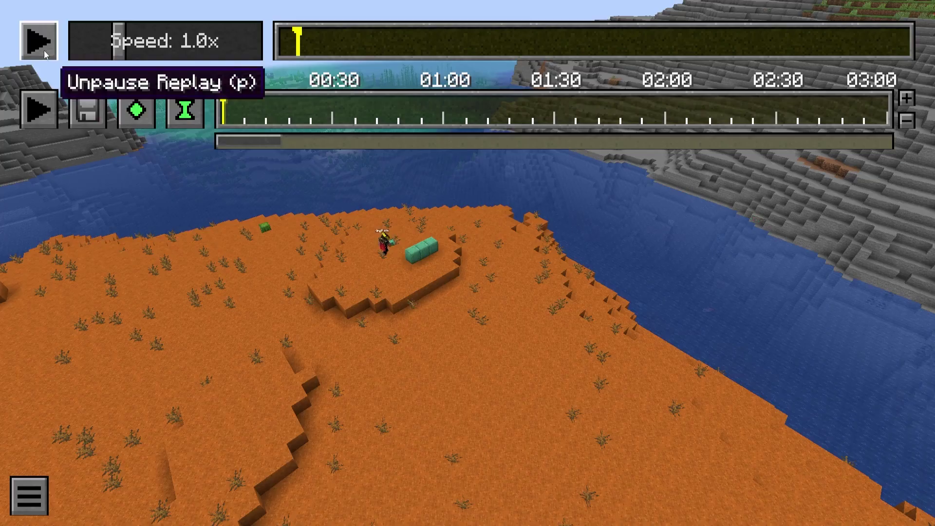
key(s)
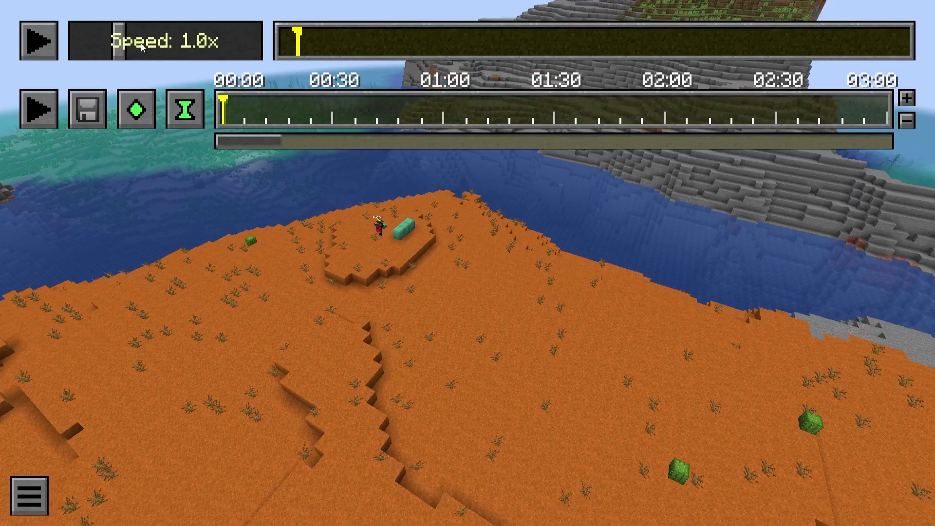
Resume the replay and raise its speed through 2.25x to the maximum 8.0x.
click(43, 47)
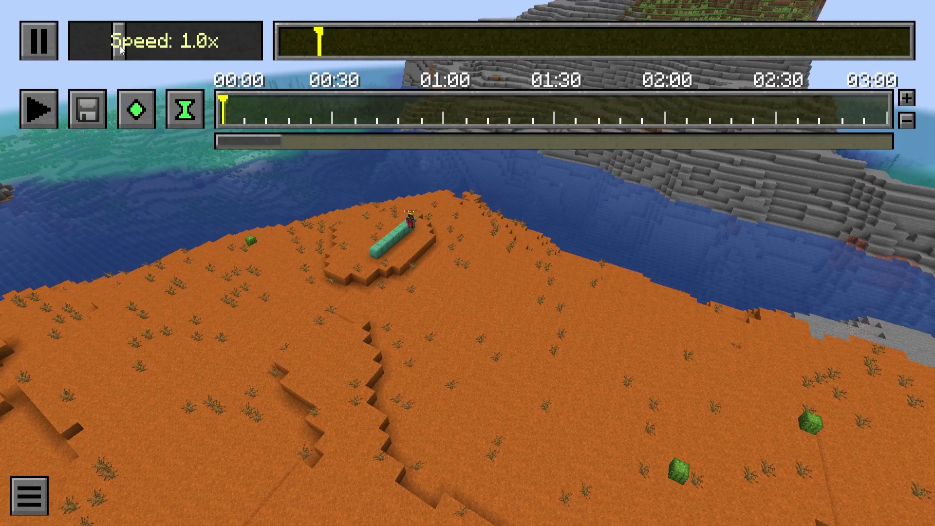
drag(120, 47, 145, 49)
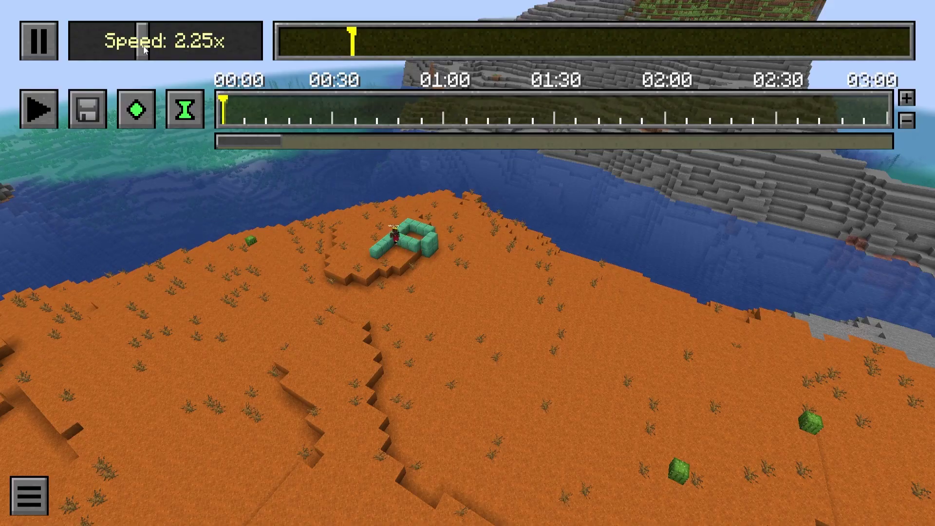
drag(144, 49, 258, 43)
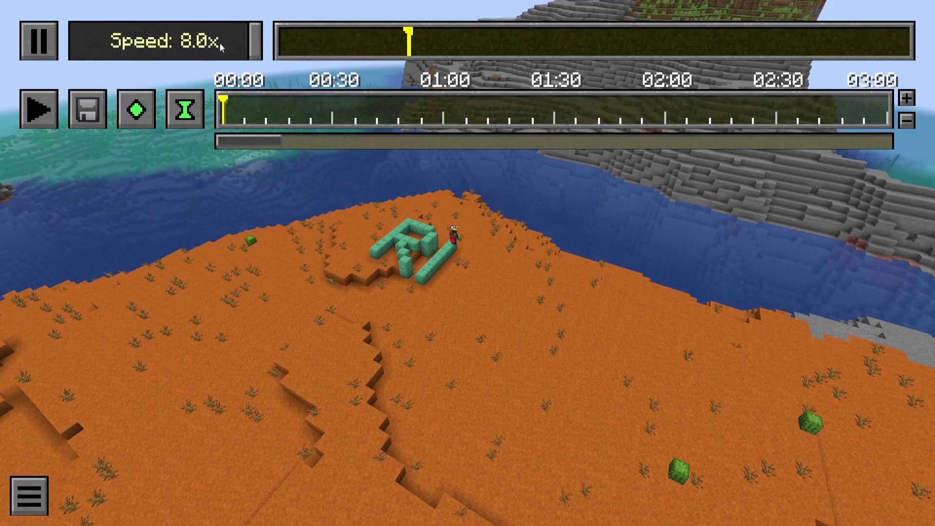
Pause the replay and add position and time keyframes at the path start, 00:00.
click(43, 48)
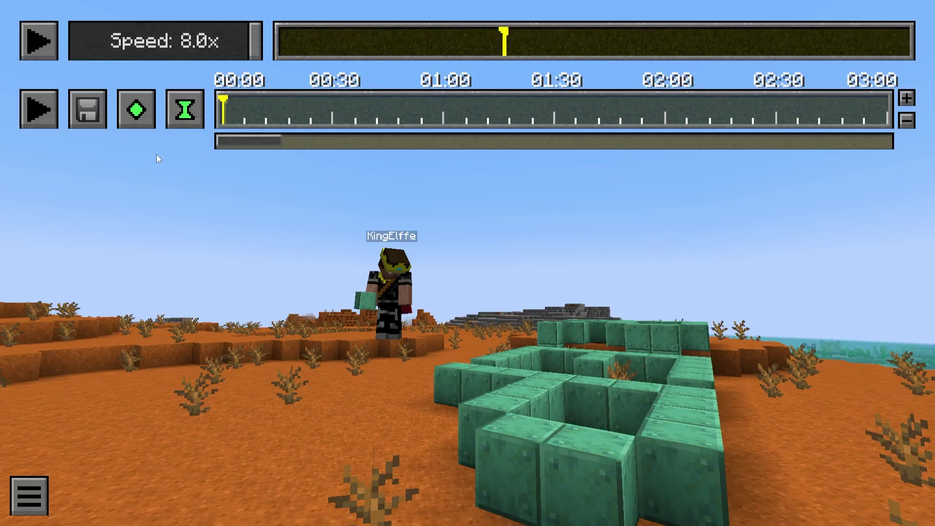
click(137, 111)
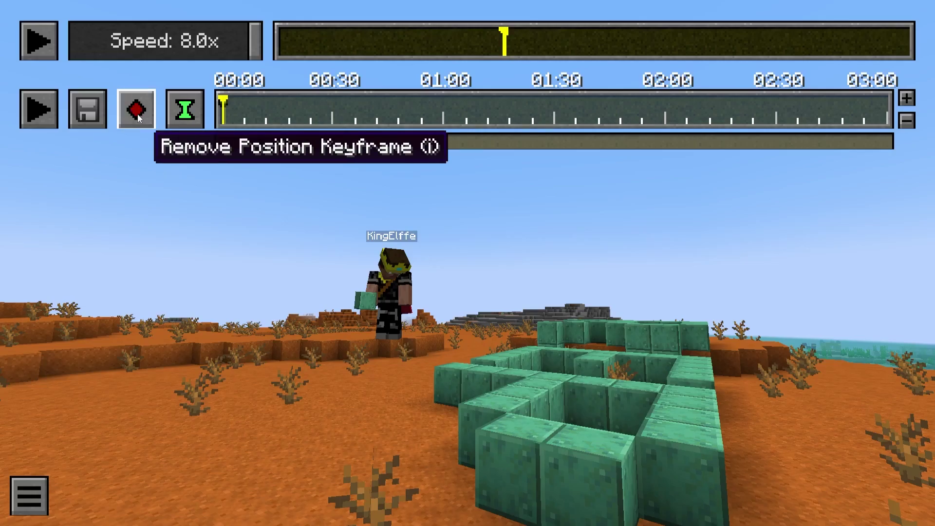
click(178, 122)
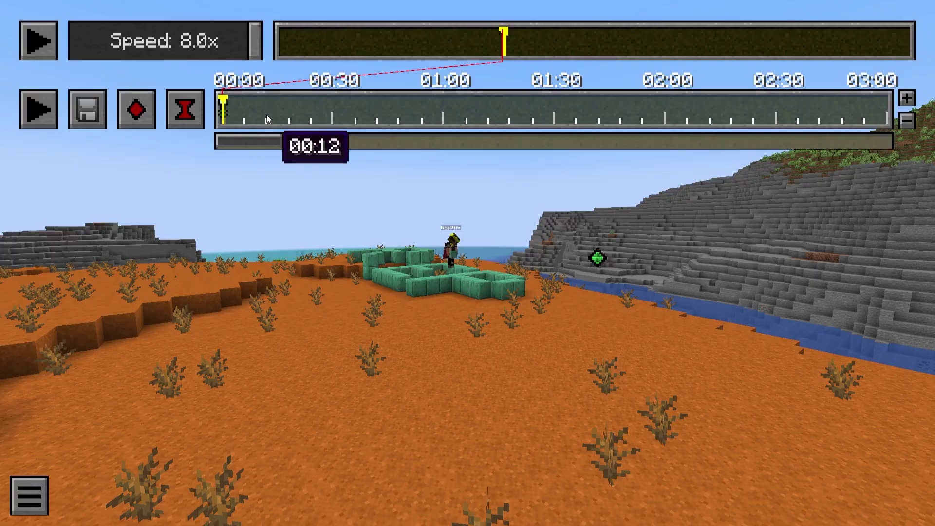
Add position and time keyframes at about 00:12, then play the path from 00:00.
click(267, 117)
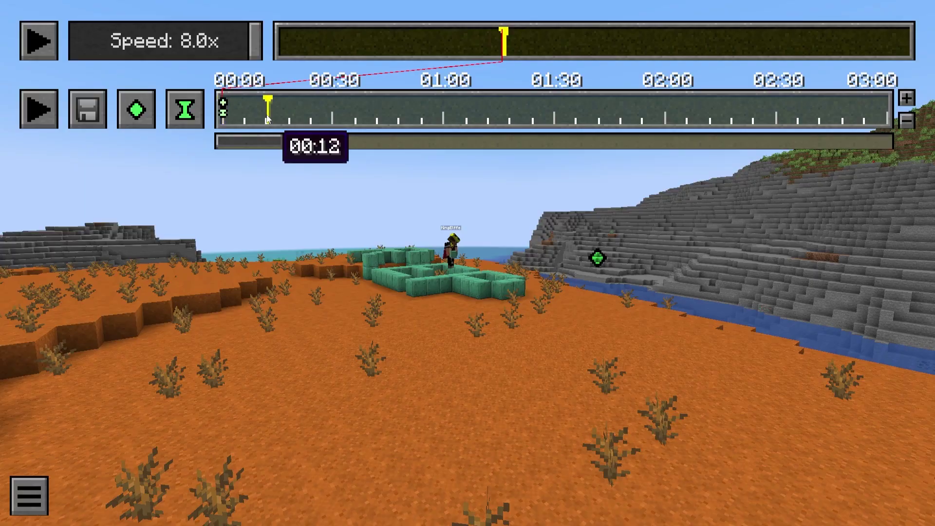
click(138, 121)
click(185, 118)
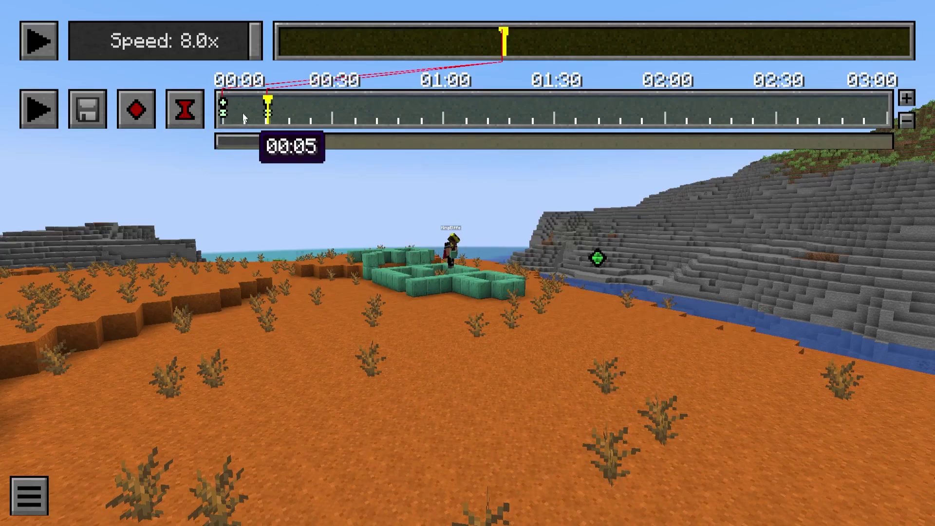
drag(242, 112, 222, 112)
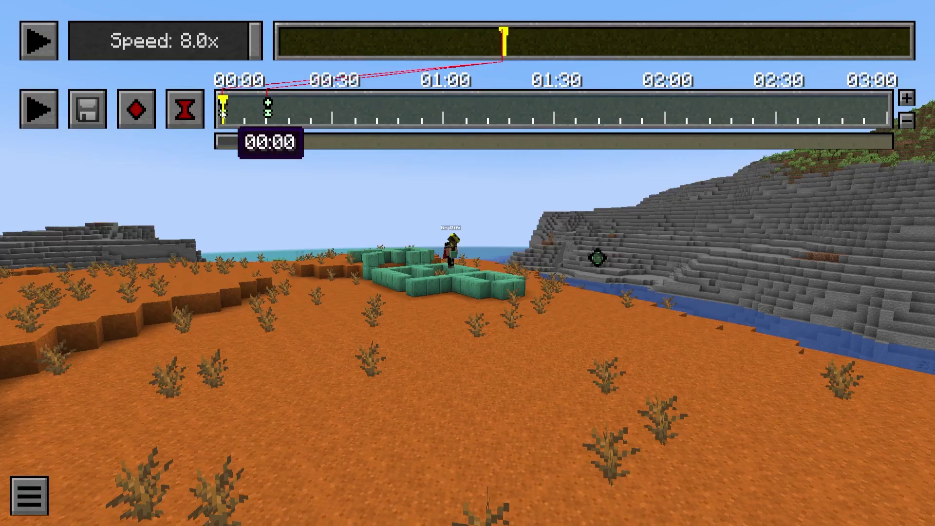
click(34, 115)
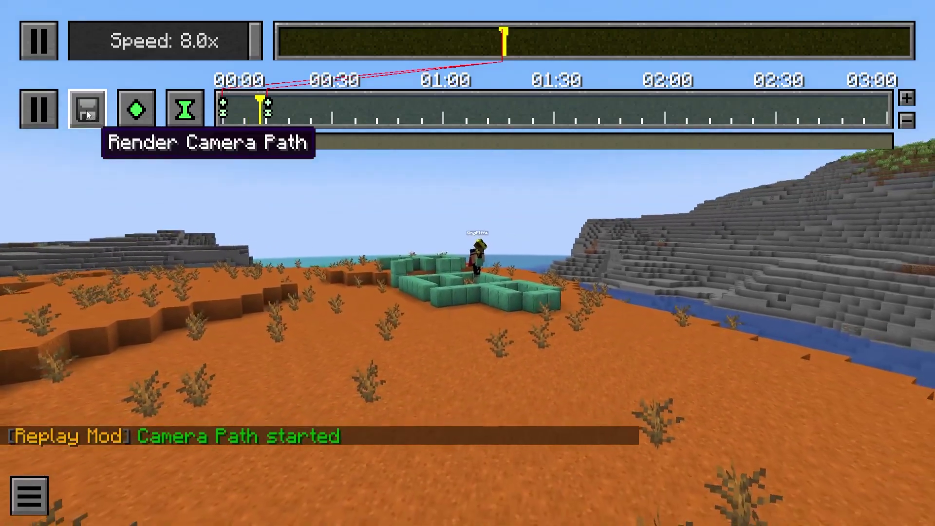
Open the camera path's Video Settings render dialog, then close it to continue the replay.
click(87, 112)
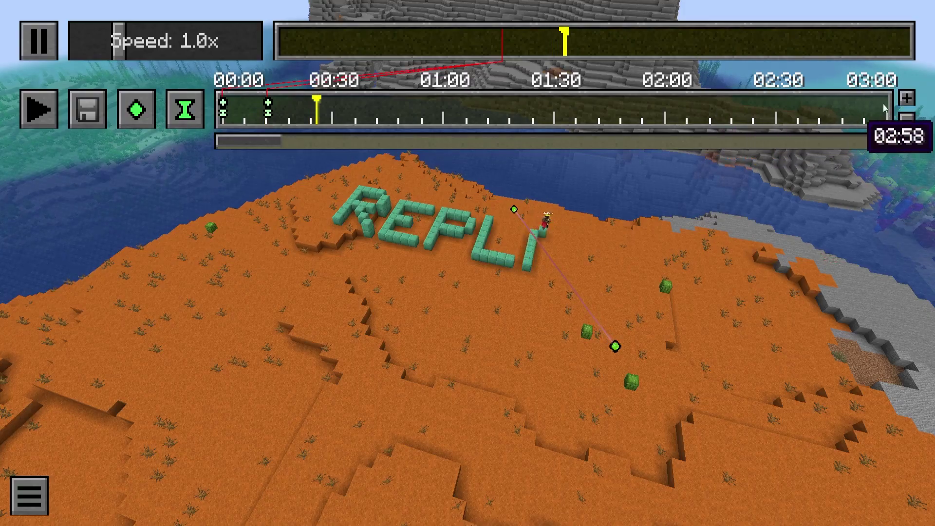
Zoom the keyframe timeline to 5-second marks, pause the replay, and show the hotkey list.
click(910, 99)
click(911, 100)
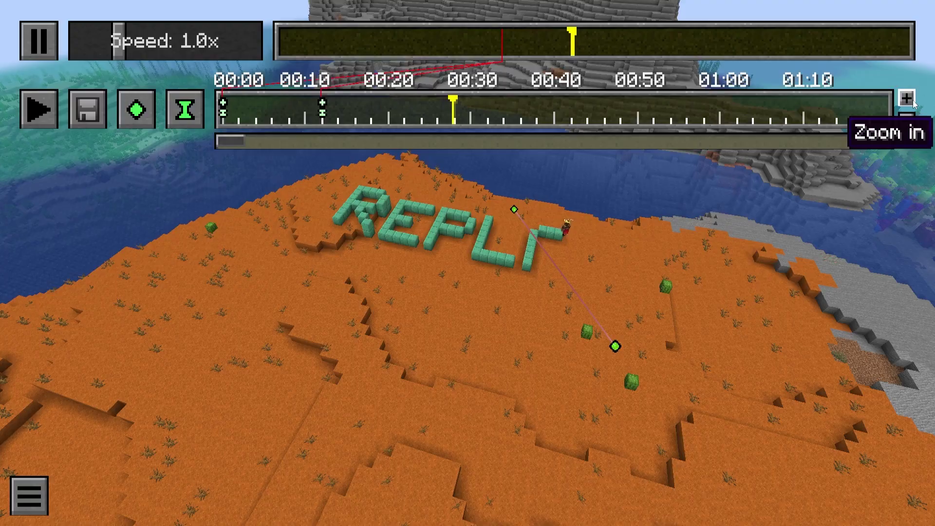
click(907, 99)
click(907, 99)
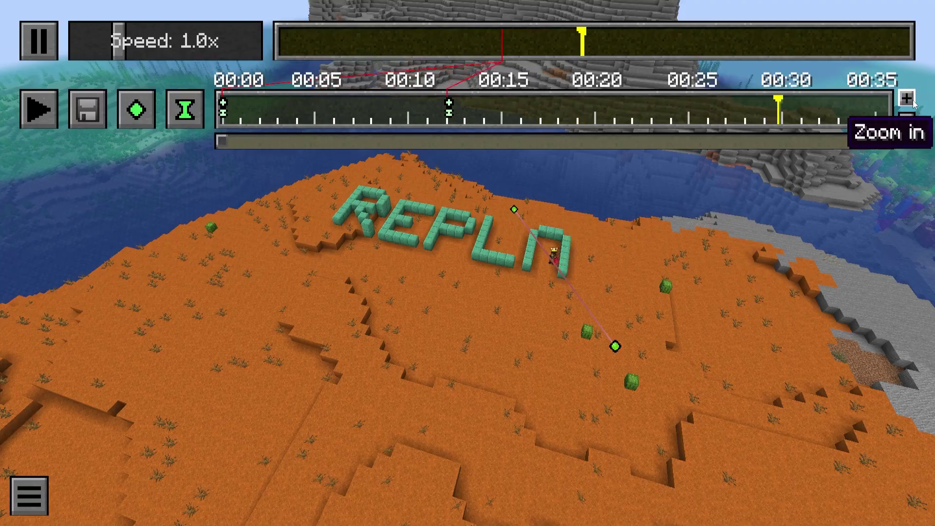
key(p)
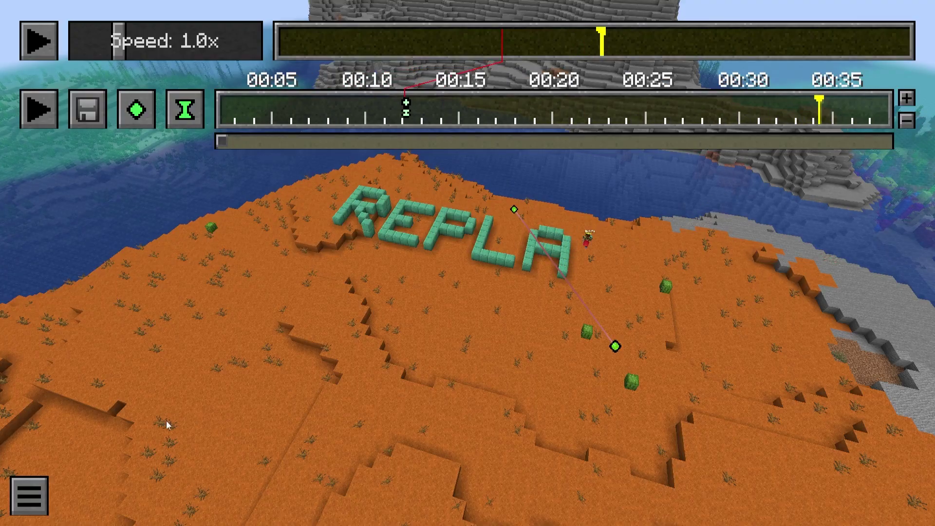
click(28, 501)
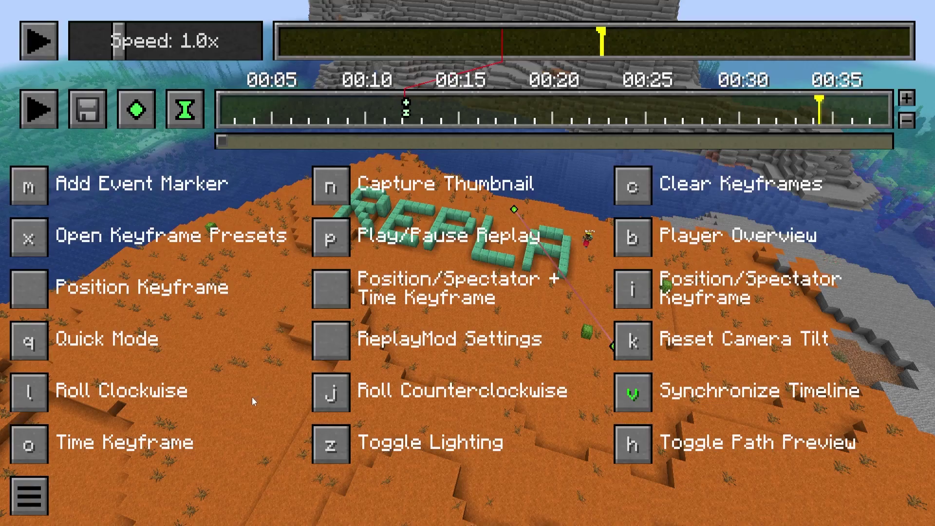
Toggle world lighting on and off, play the camera path from the start, and briefly view the hotkeys.
click(325, 455)
click(326, 456)
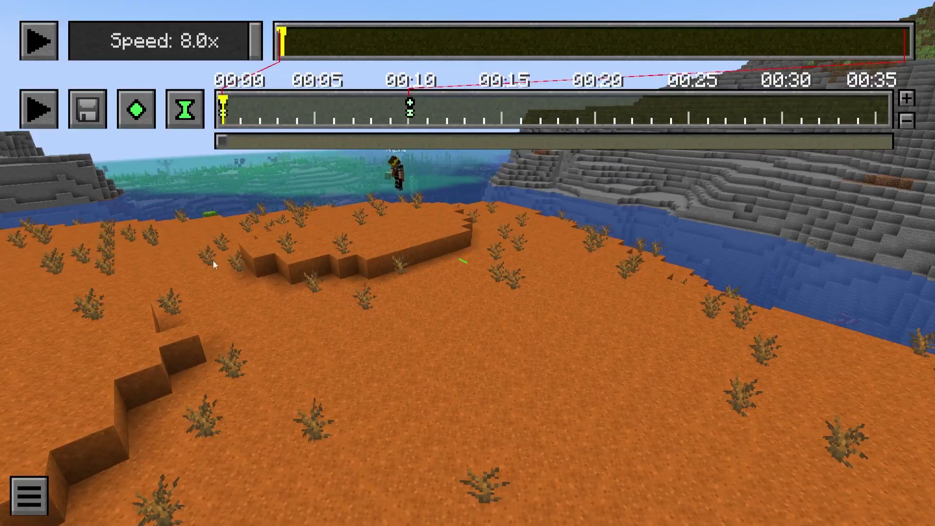
click(42, 121)
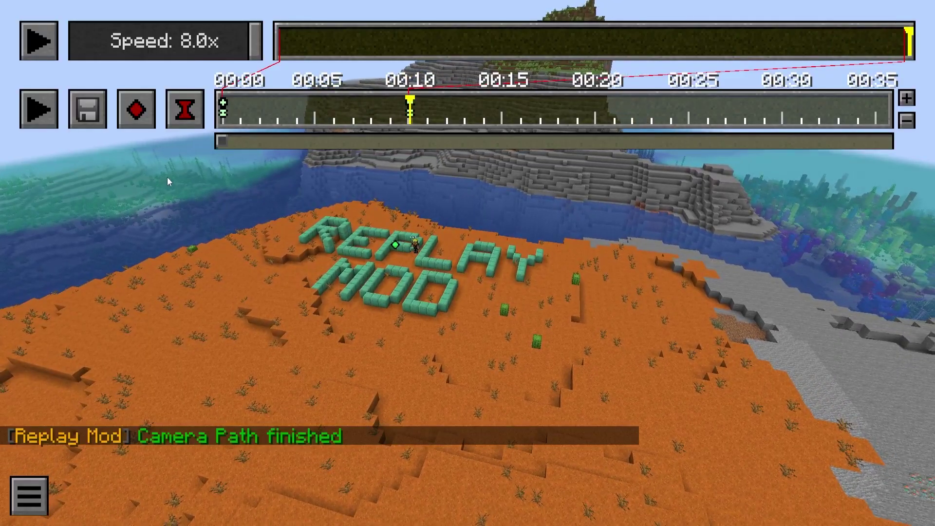
click(41, 511)
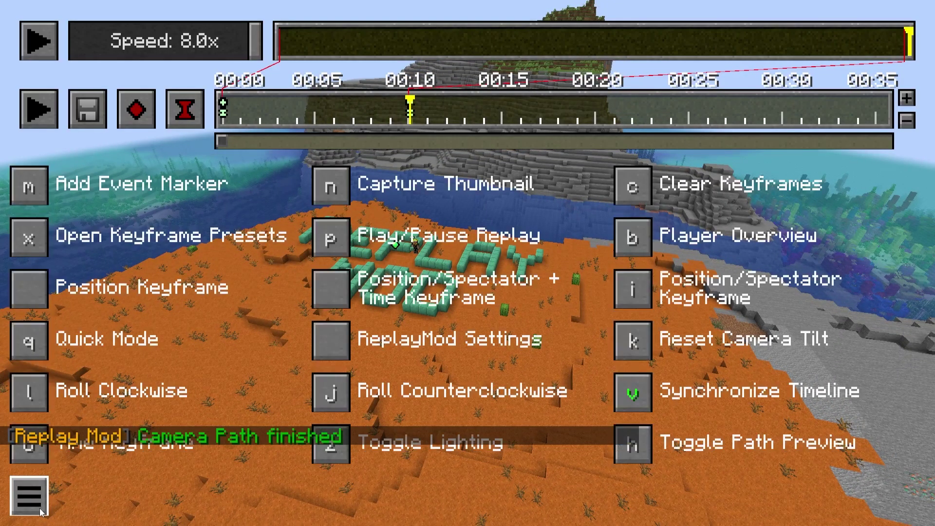
click(44, 511)
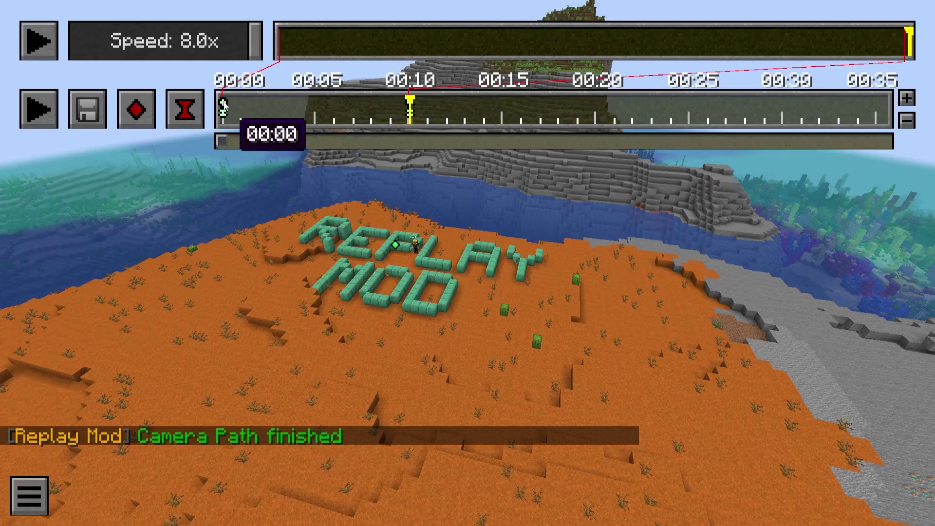